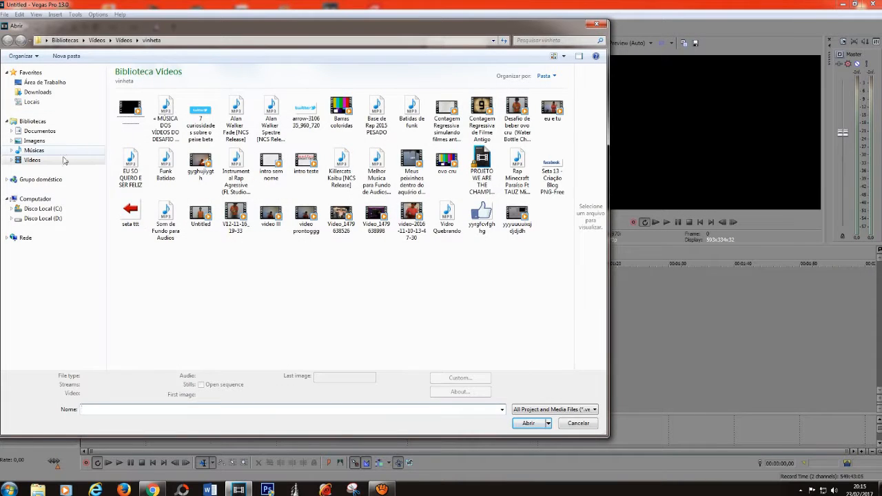
Import the Aquario de garrafa pet clip from the video folder and trim its end to about 00:02:30.
click(65, 161)
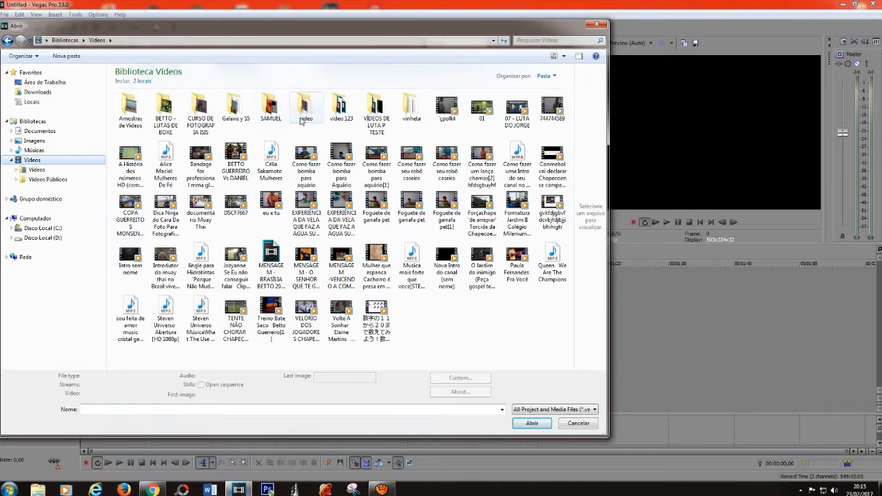
double_click(303, 118)
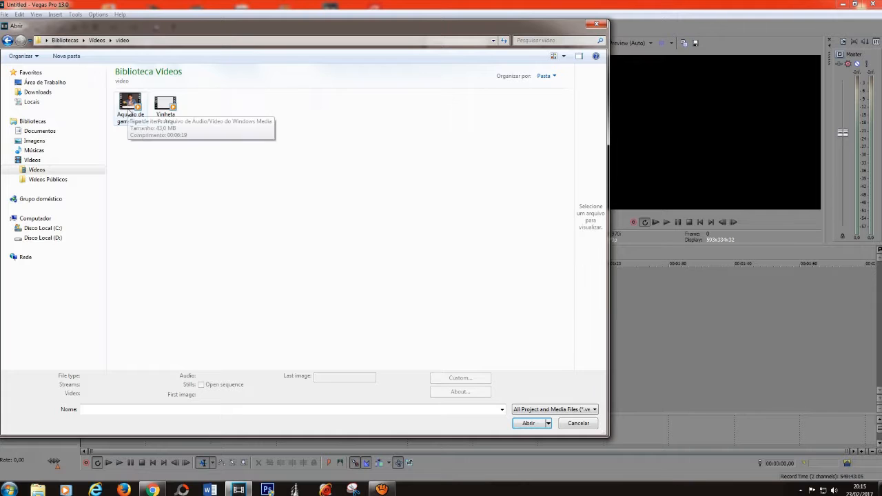
click(131, 112)
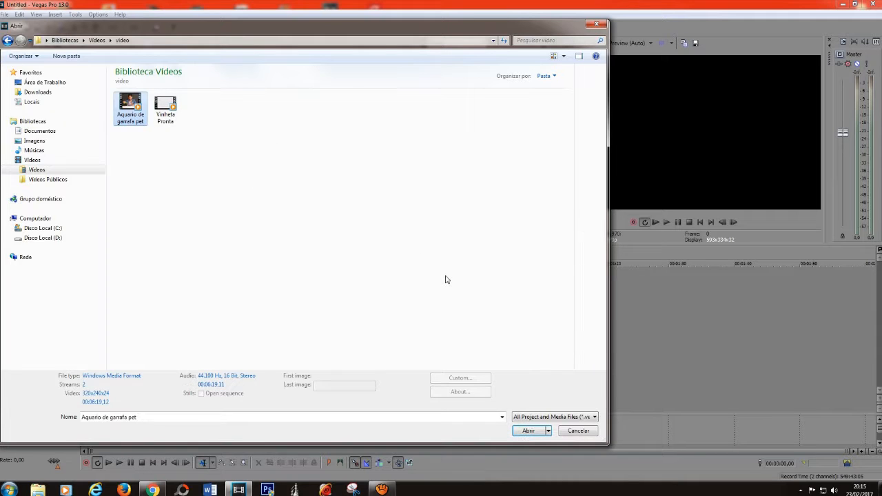
key(Return)
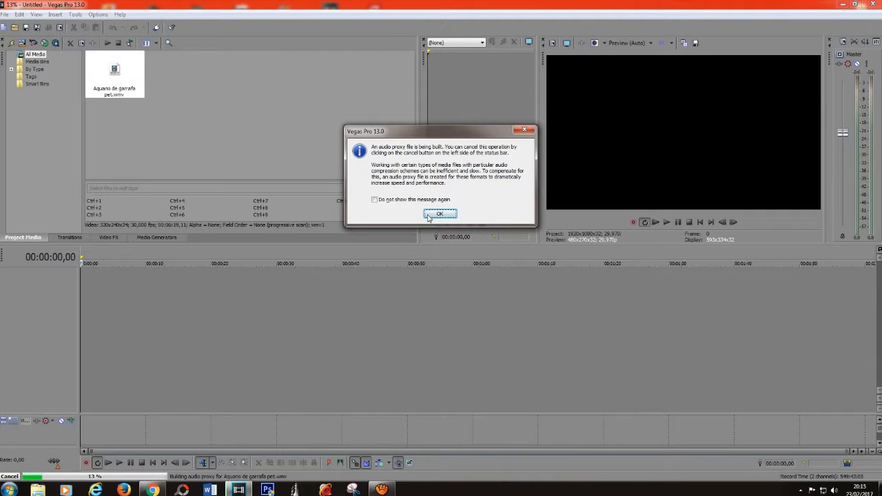
click(430, 216)
click(493, 192)
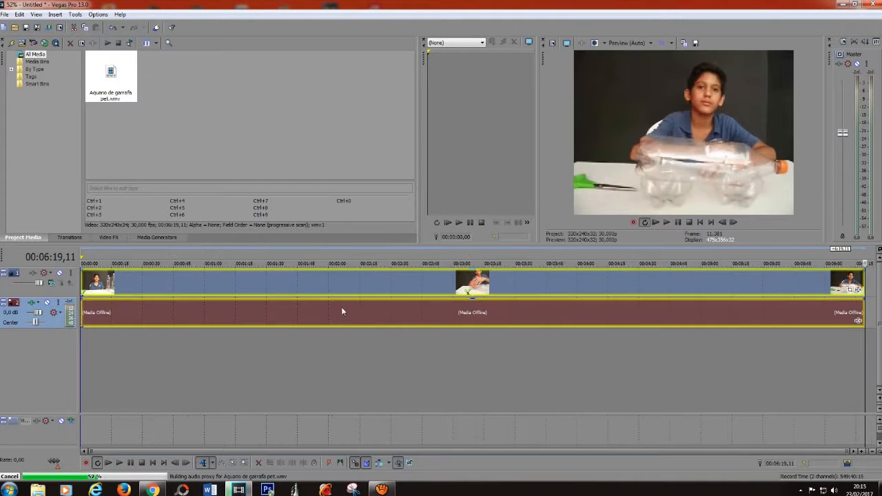
drag(863, 290, 387, 315)
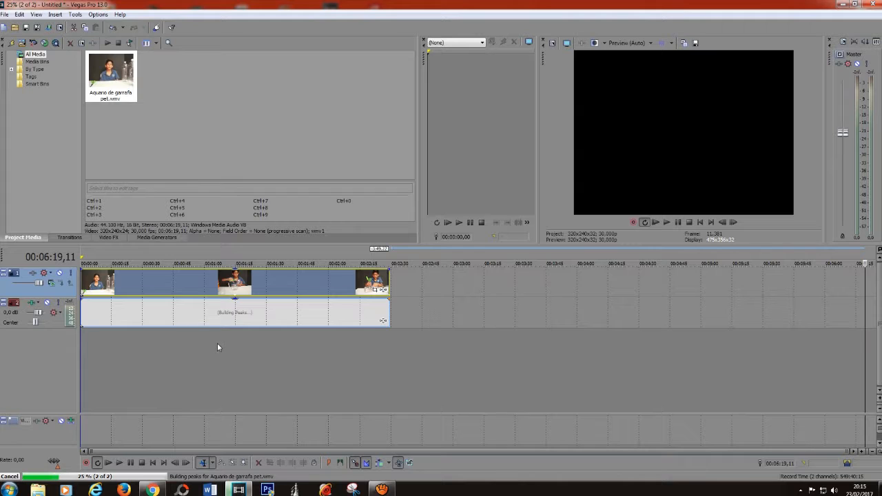
Insert an empty video track and an empty audio track, and delete both.
click(191, 345)
right_click(192, 344)
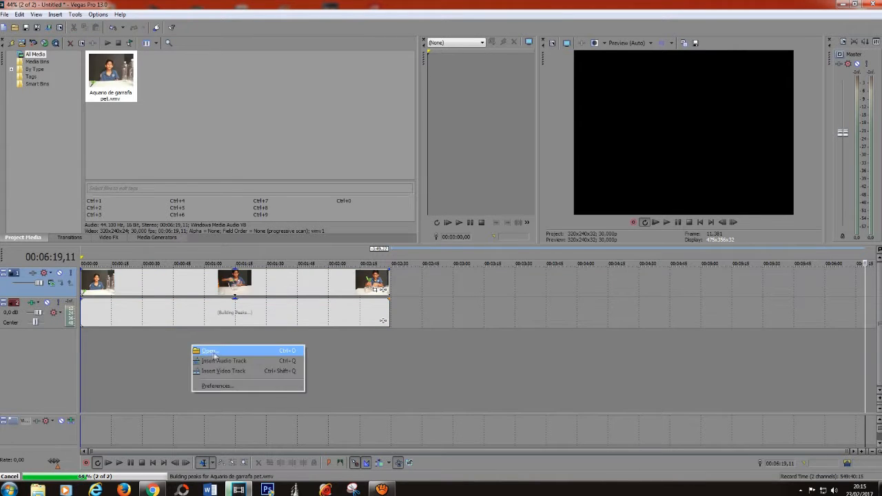
click(246, 371)
right_click(240, 367)
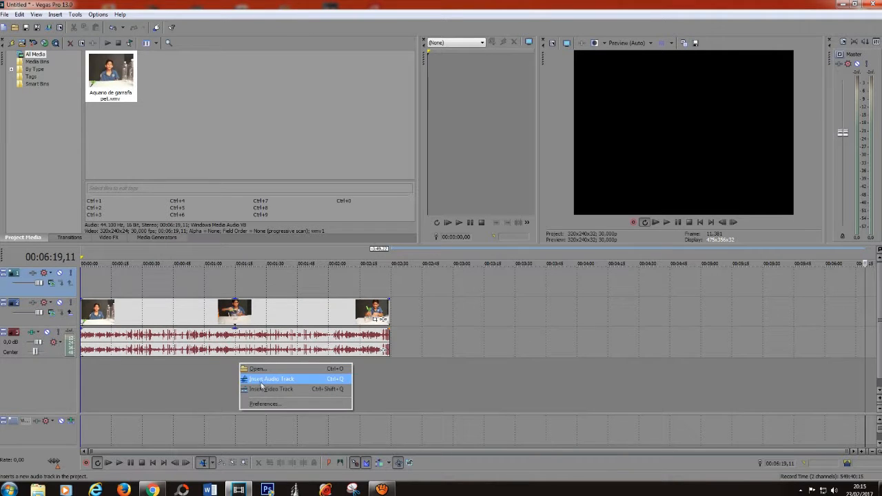
click(259, 378)
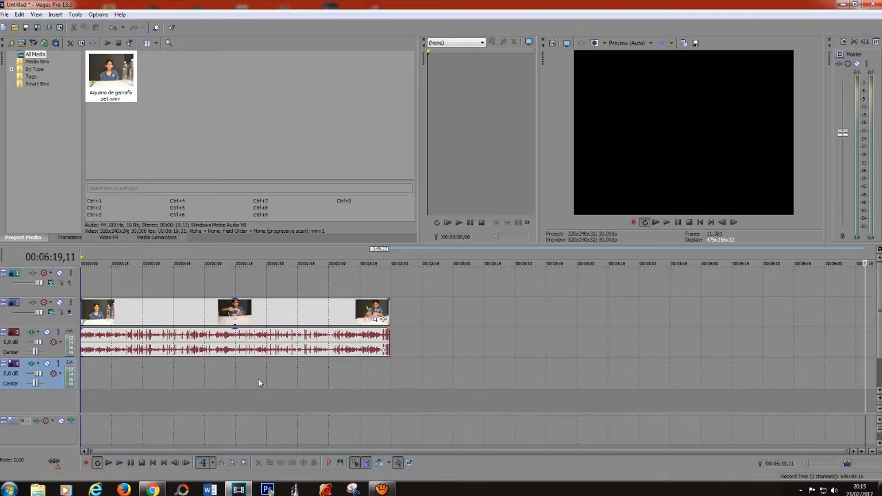
key(Delete)
key(Delete)
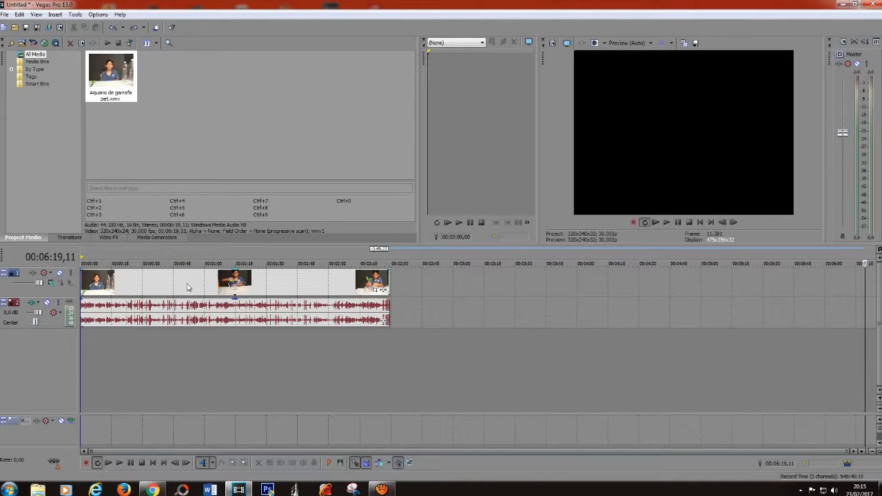
Make room before the main clip and import the Vinheta Pronta clip, placing it at the very start of the timeline.
drag(169, 283, 285, 282)
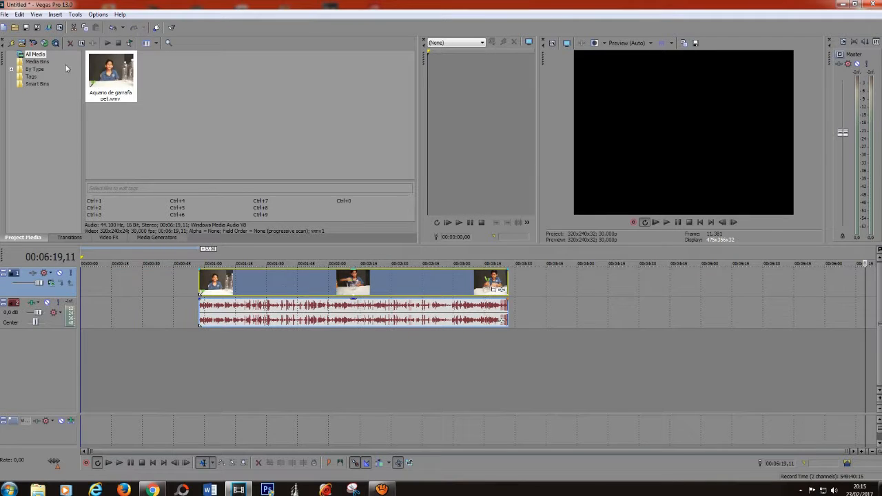
click(15, 28)
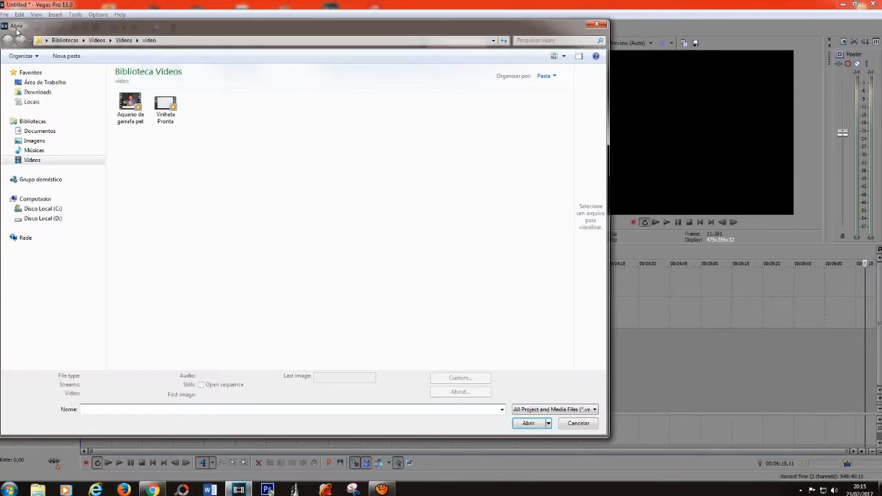
click(173, 111)
click(540, 432)
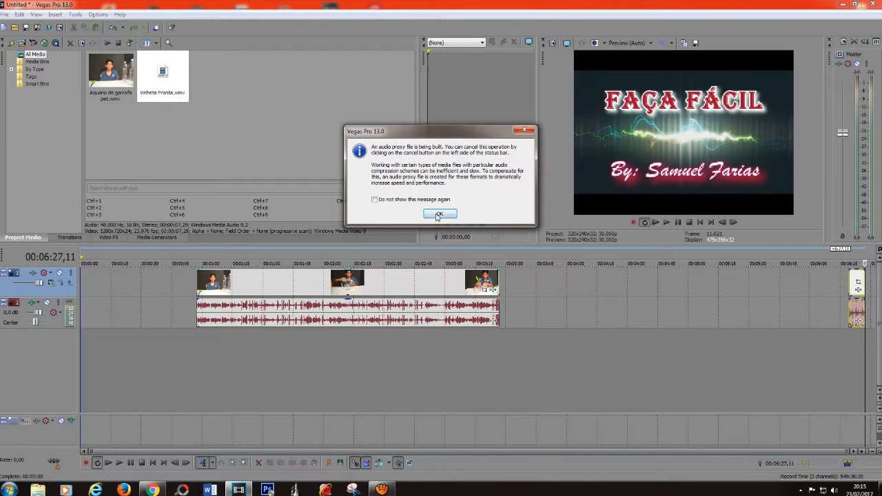
click(440, 214)
drag(857, 279, 87, 281)
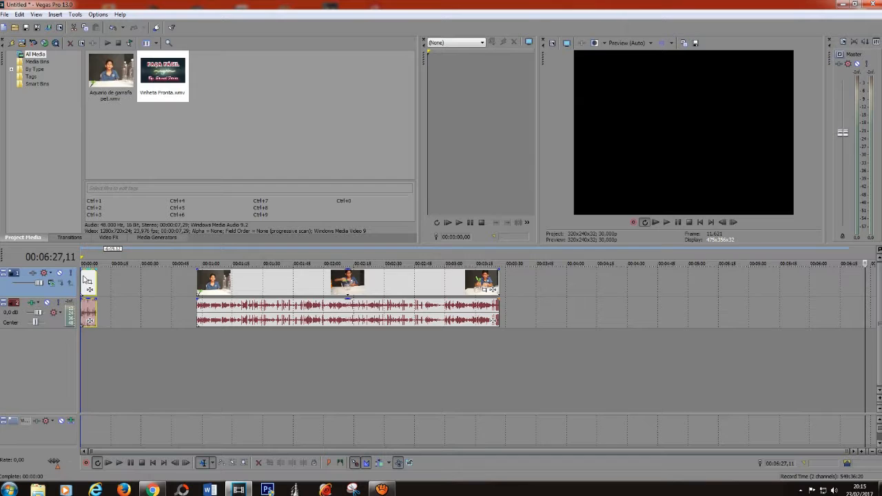
Move the main clip against the end of the intro and play the timeline from the start across the join.
drag(256, 290, 199, 293)
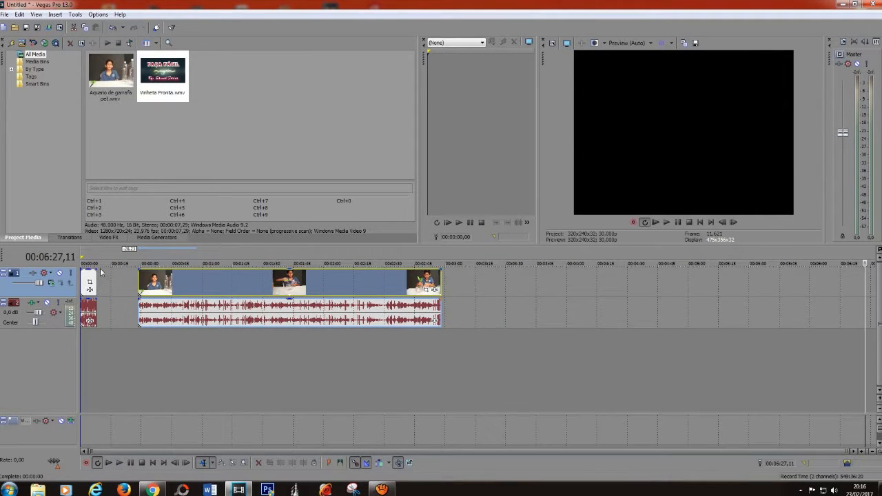
drag(195, 278, 153, 278)
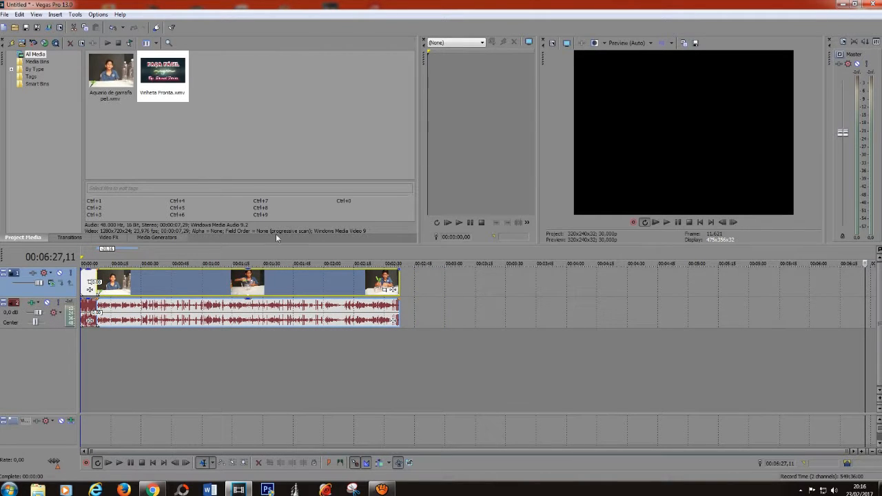
click(81, 253)
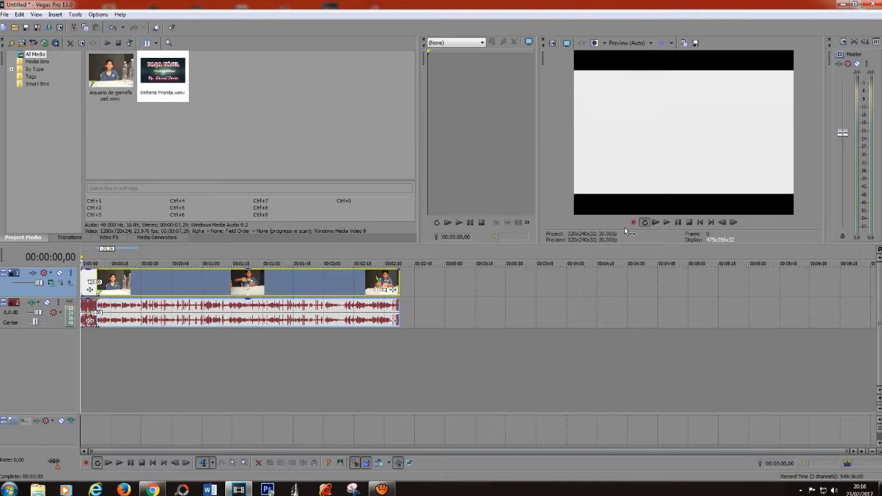
click(667, 223)
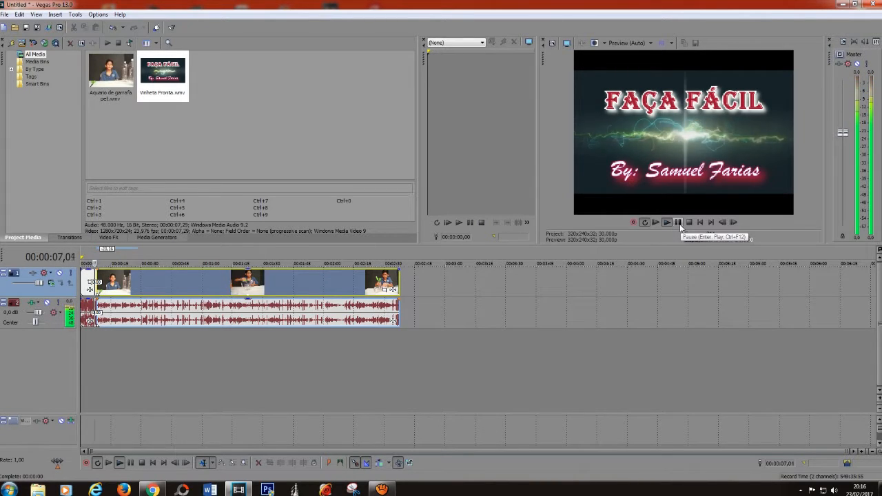
click(679, 222)
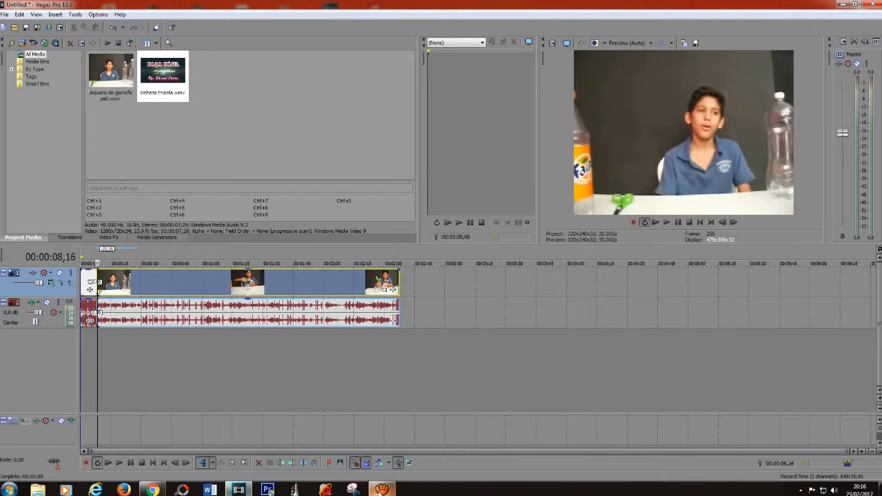
click(382, 491)
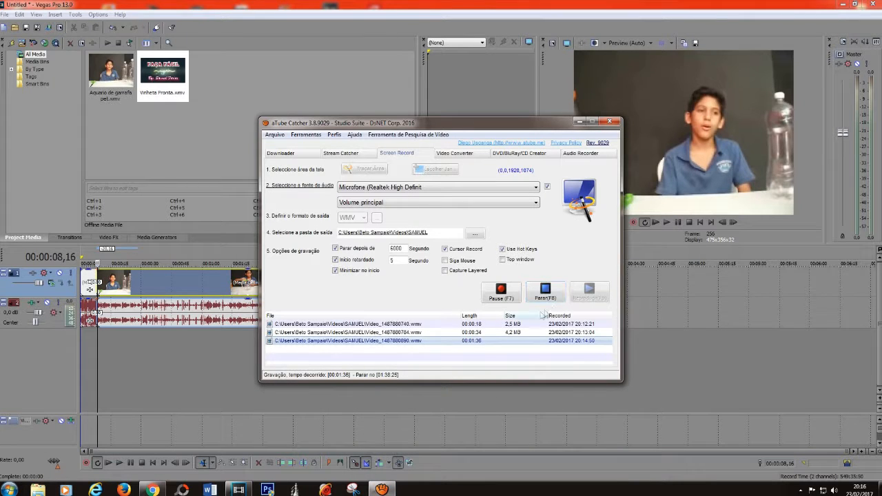
click(580, 122)
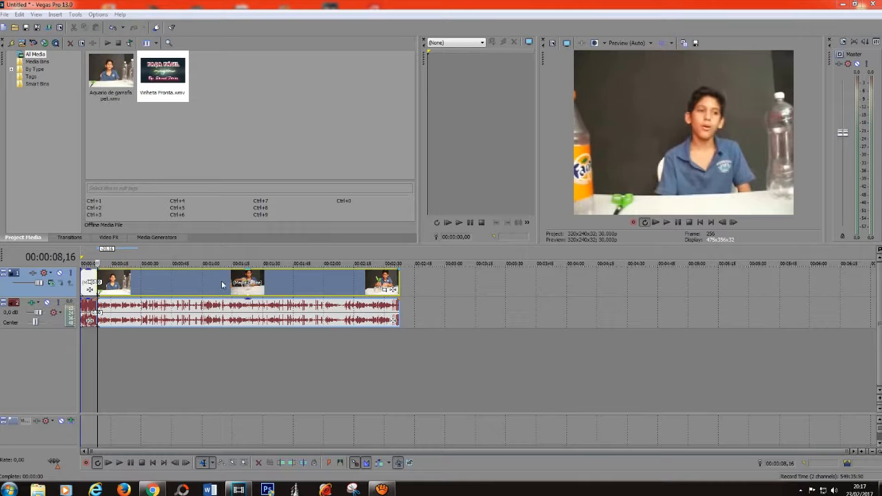
Move the main clip away from the intro to leave a gap and play back part of the intro.
drag(262, 284, 205, 289)
drag(266, 287, 196, 285)
click(98, 266)
key(space)
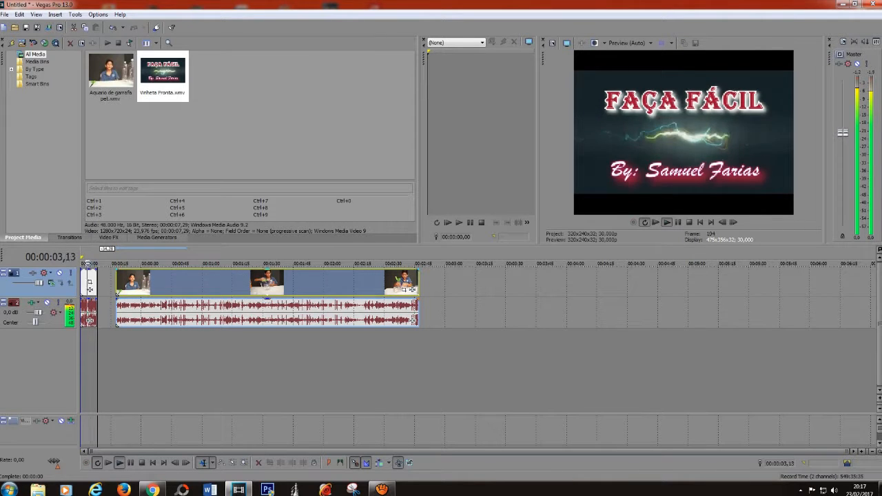
key(space)
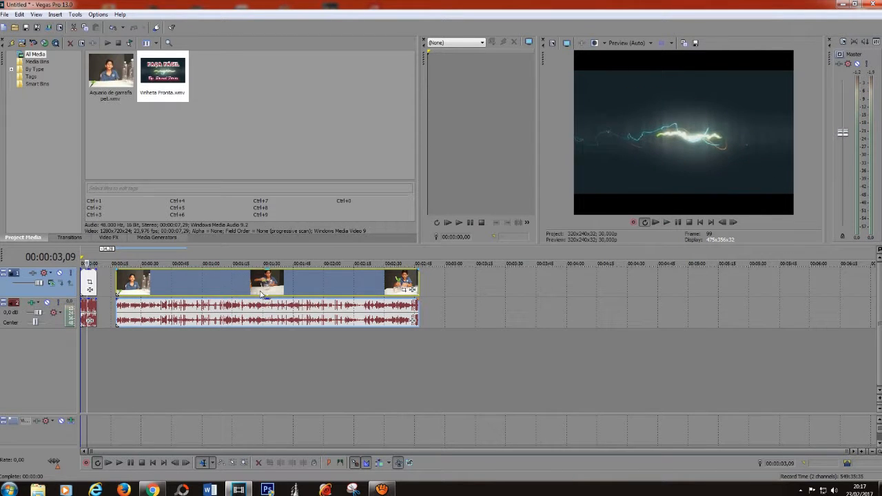
drag(257, 293, 255, 293)
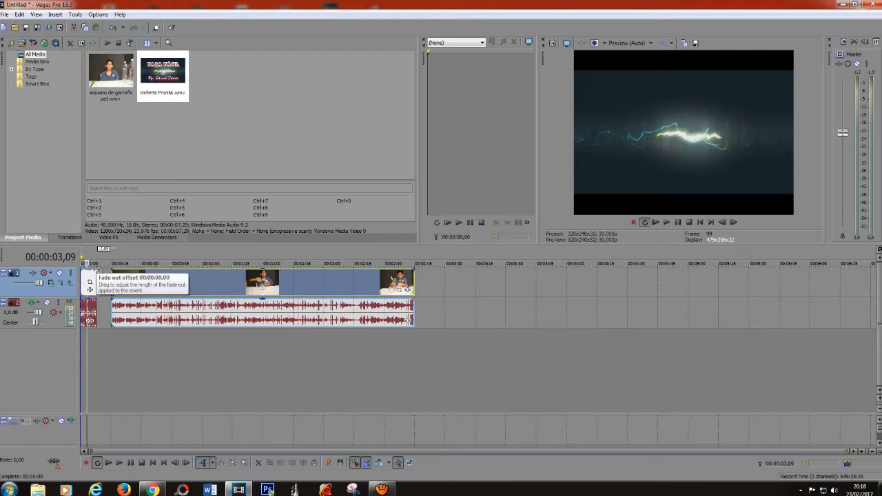
Join the main clip to the end of the slightly shortened intro and play back the transition.
click(98, 269)
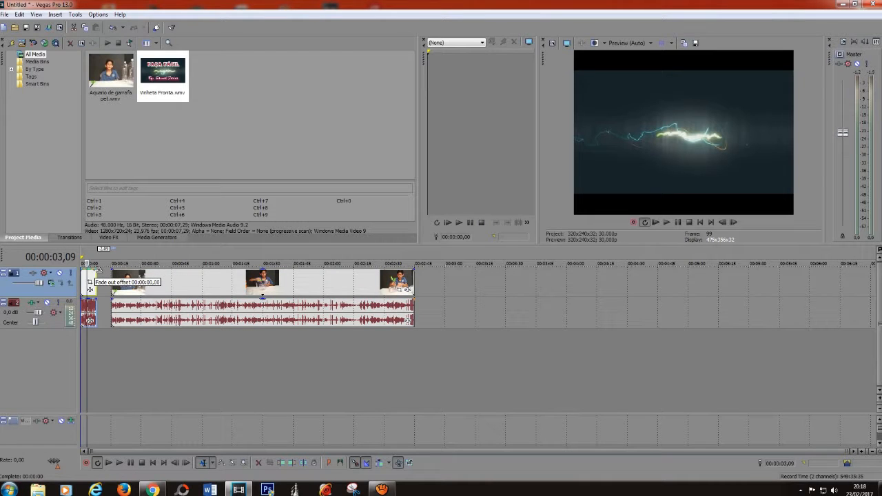
drag(90, 271, 124, 278)
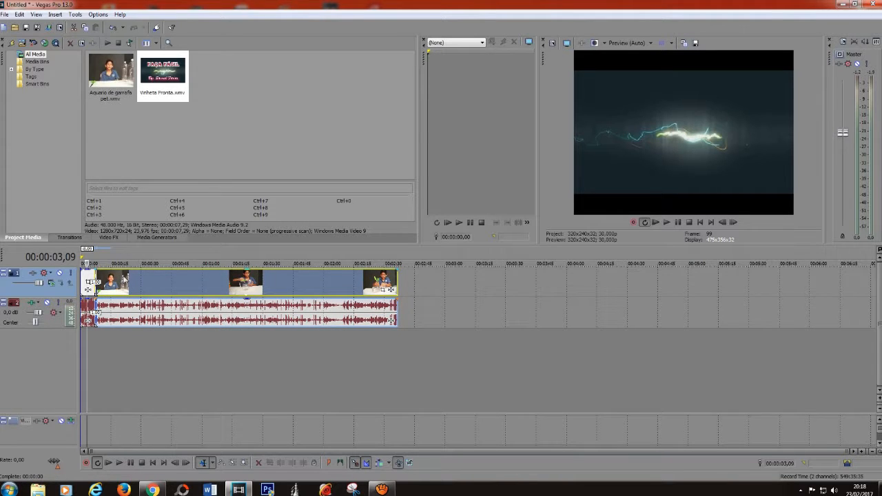
click(668, 222)
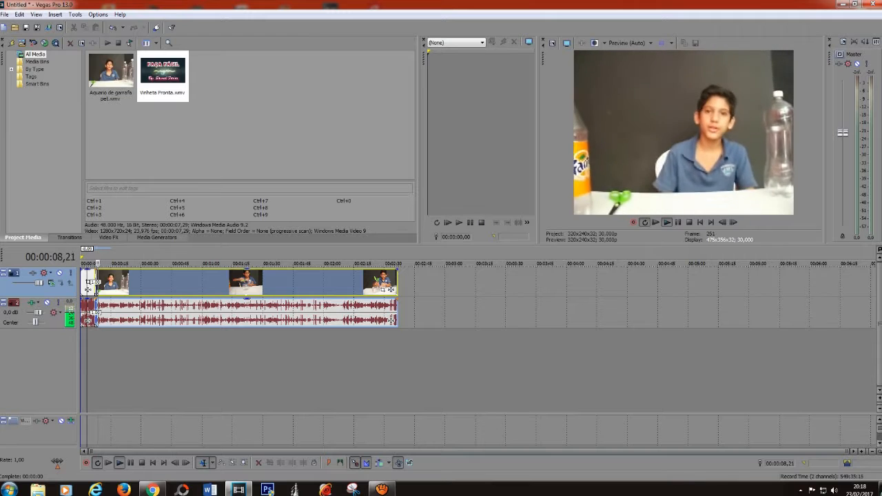
click(680, 223)
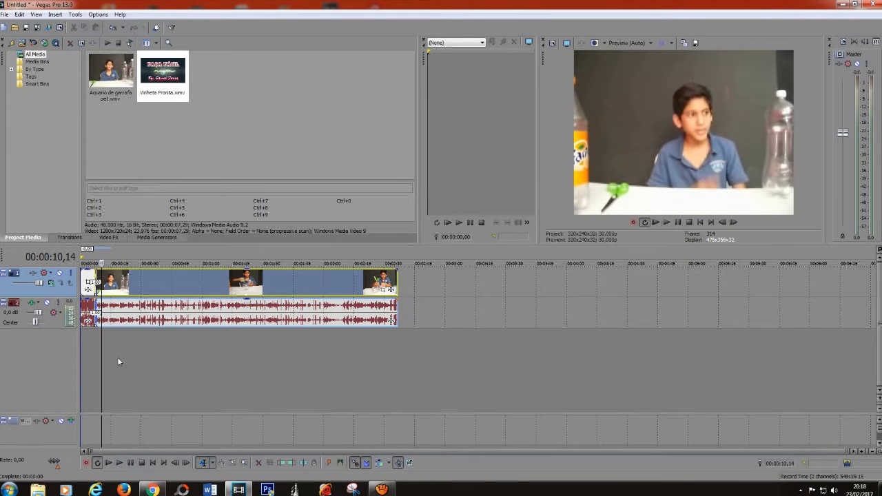
Browse to the vinheta folder for media to import and preview the Instrumental Rap Agressive (FL Studio 10) audio.
click(15, 28)
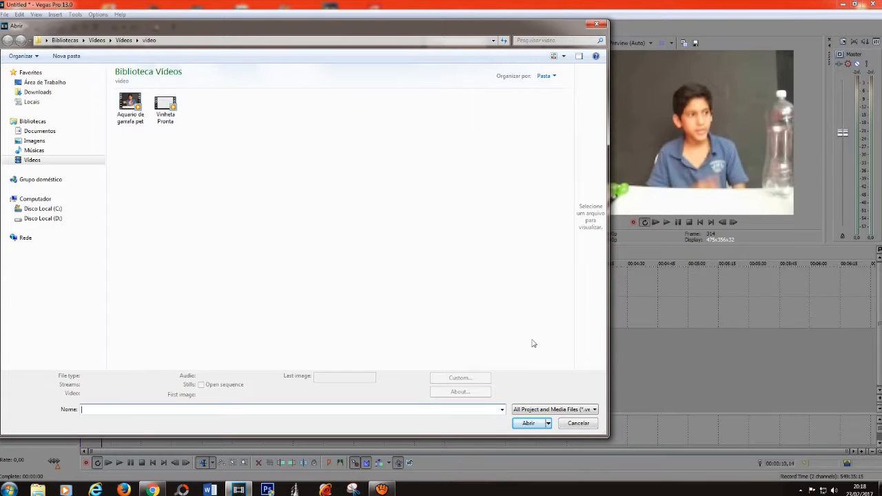
click(55, 164)
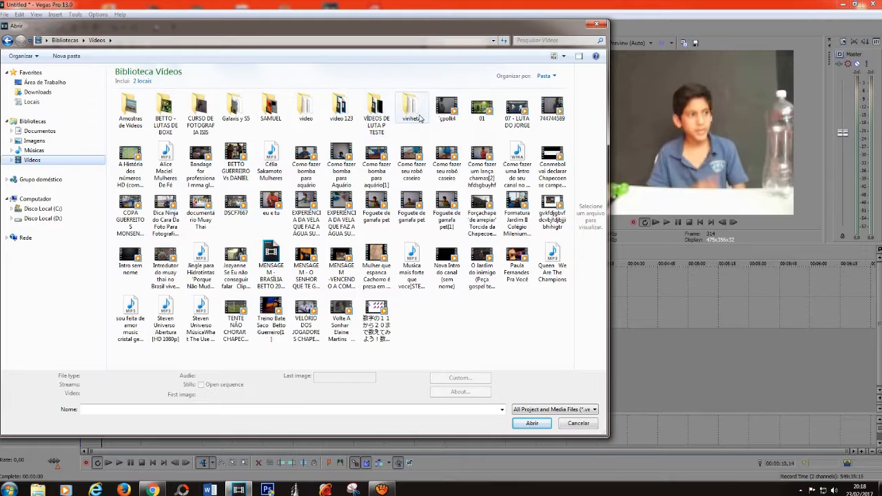
double_click(414, 111)
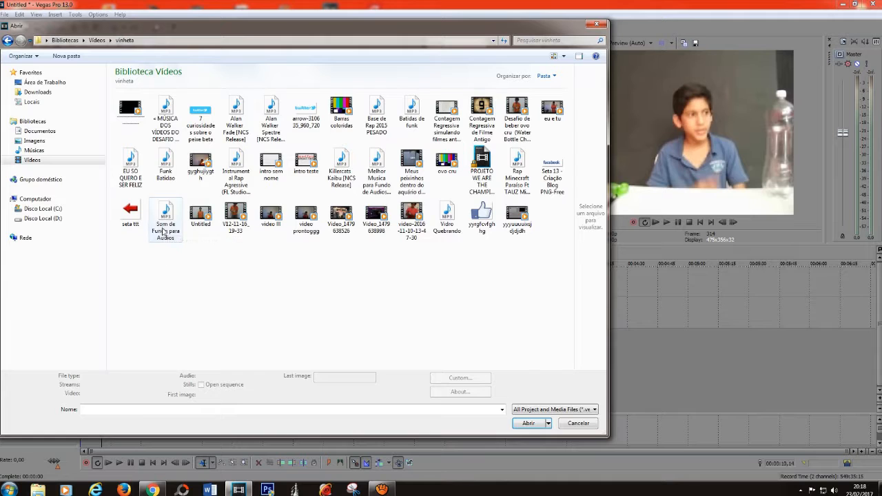
click(447, 114)
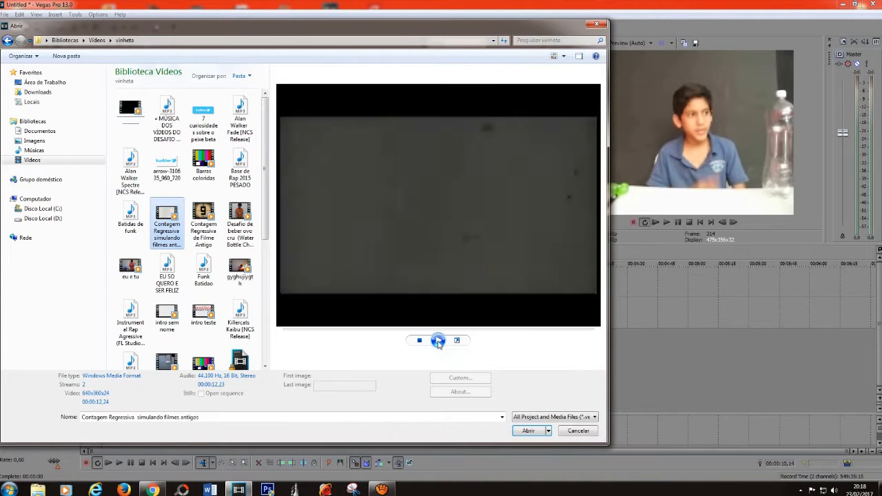
click(130, 320)
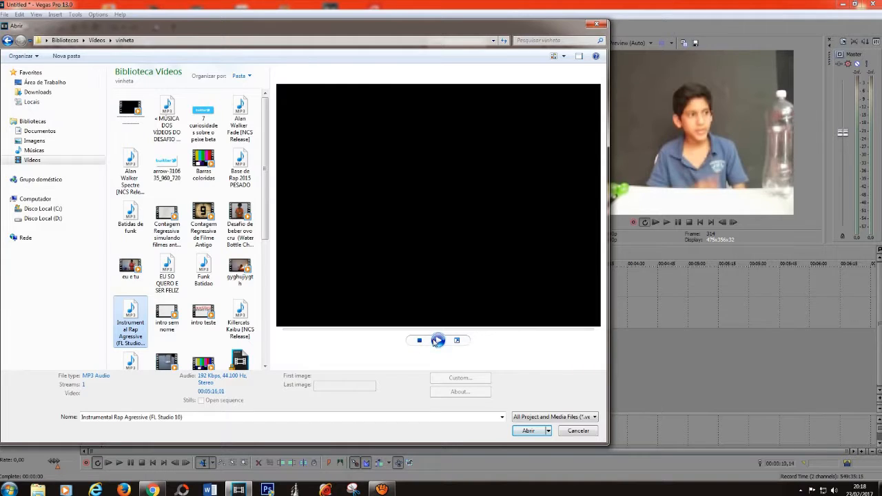
drag(378, 329, 383, 332)
click(288, 331)
click(342, 331)
Import the Instrumental Rap Agressive audio and move it onto a new track below, aligned with the main clip's start.
click(139, 337)
click(528, 432)
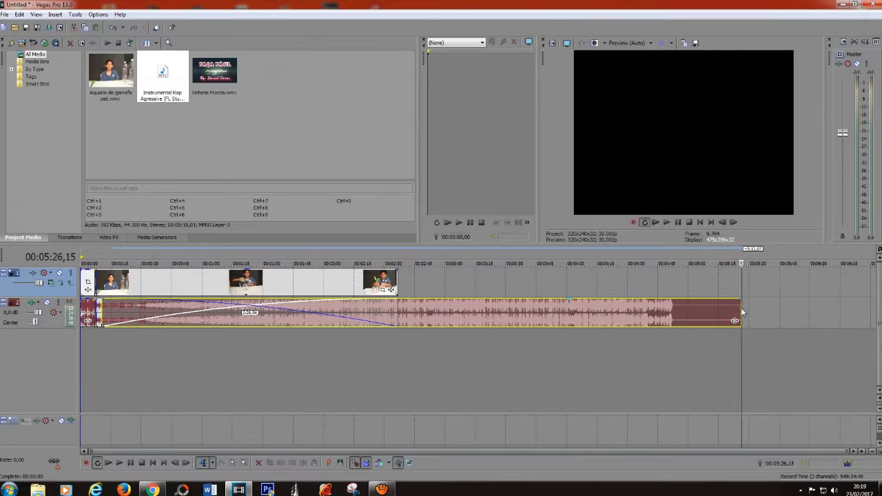
drag(497, 313, 491, 336)
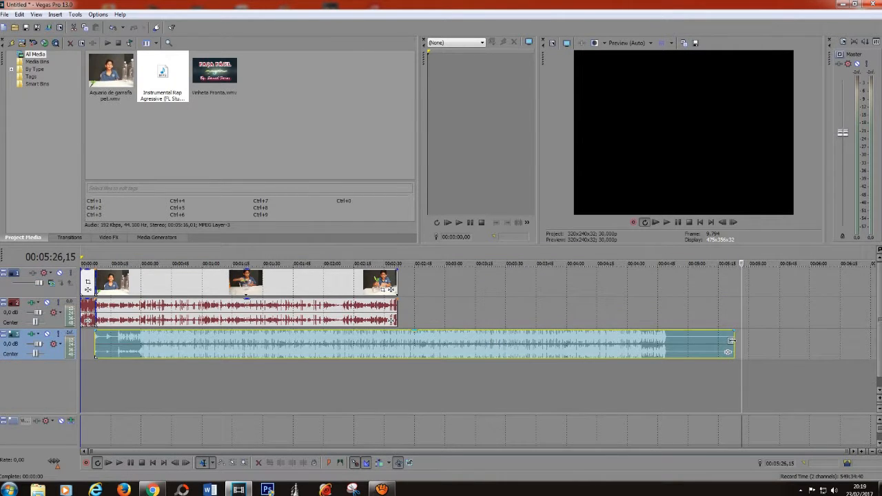
Shorten the end of the music slightly and place the cursor at the main clip's end, 00:02:36,20.
drag(732, 352, 717, 340)
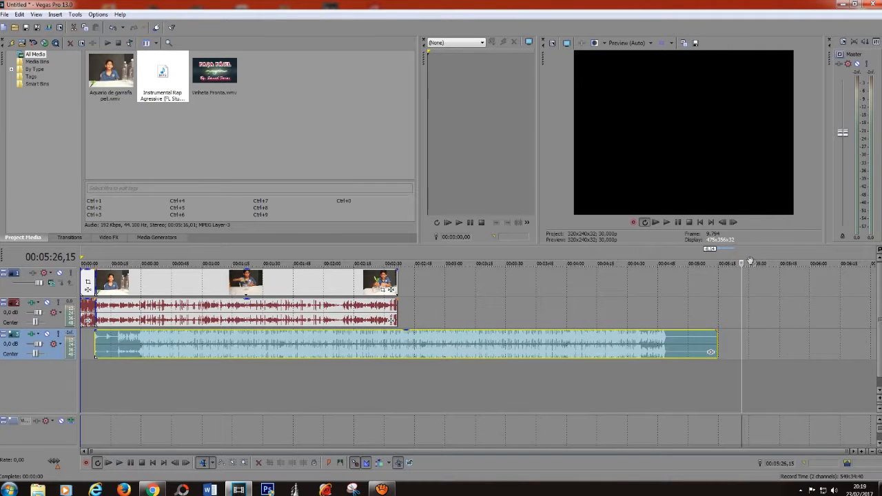
drag(742, 264, 398, 290)
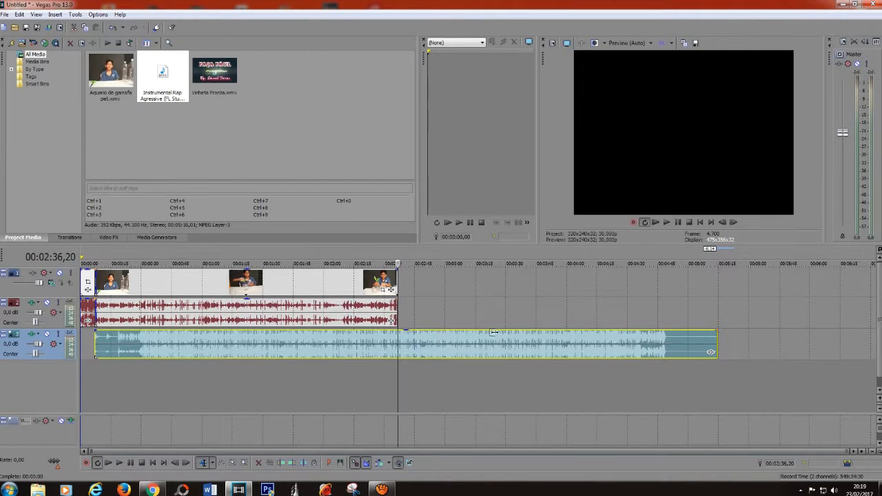
Try splitting the music at the cursor and deleting the part after it, and undo the cut.
key(s)
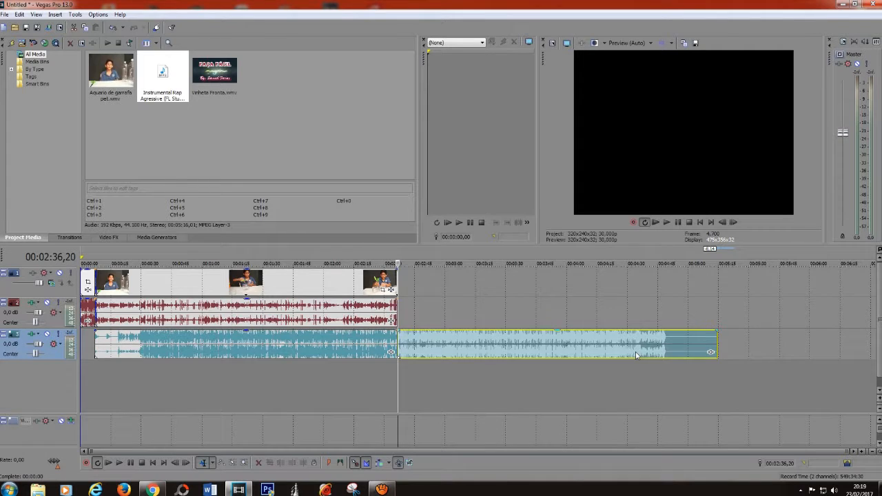
key(Delete)
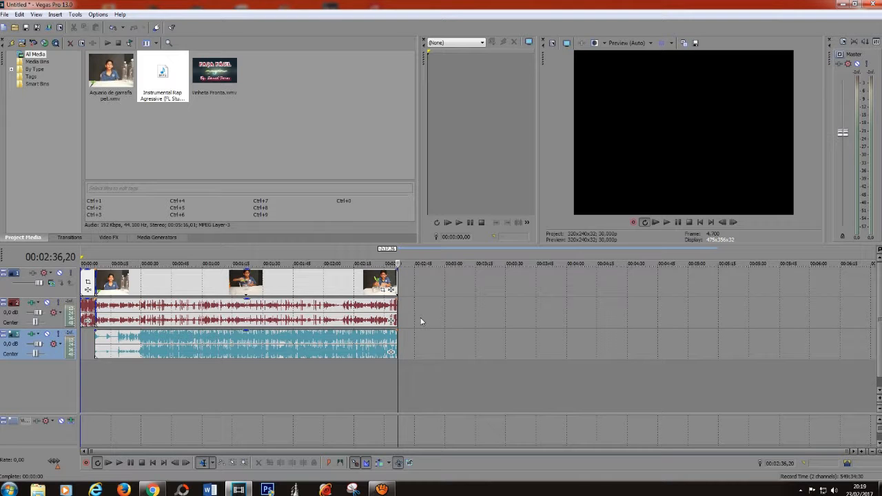
key(ctrl+v)
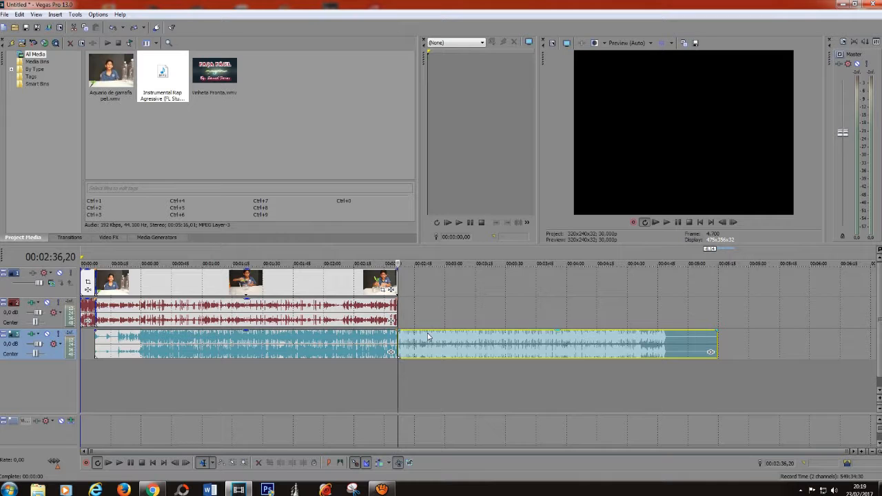
Move the music to the start of the timeline, split it at the main clip's end, and delete the excess part.
drag(440, 343, 416, 345)
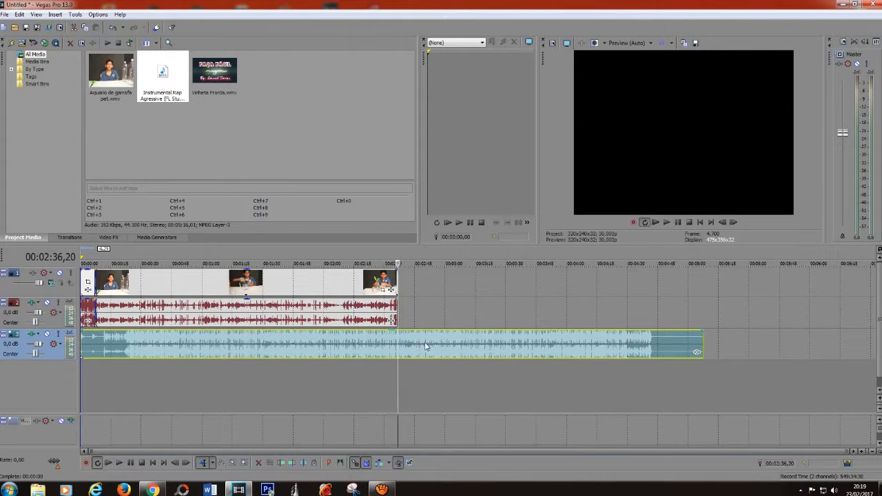
key(s)
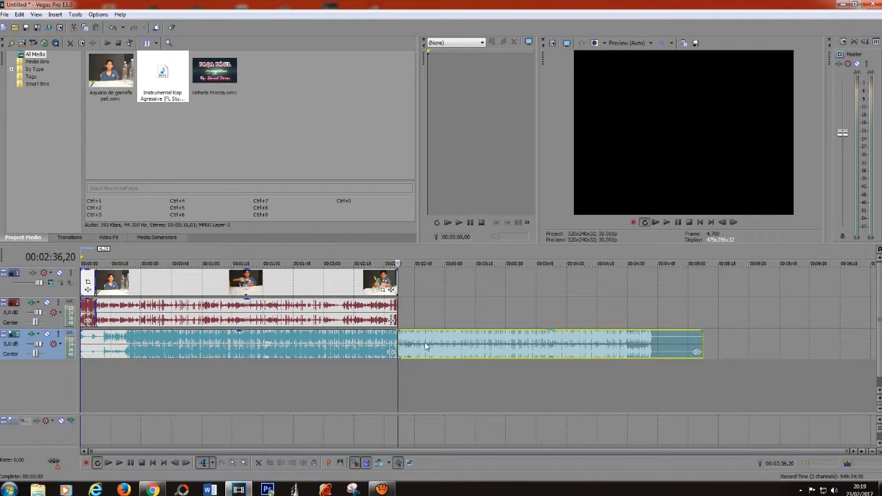
mouse_move(425, 346)
mouse_down()
mouse_move(491, 344)
mouse_move(429, 352)
mouse_up()
key(Delete)
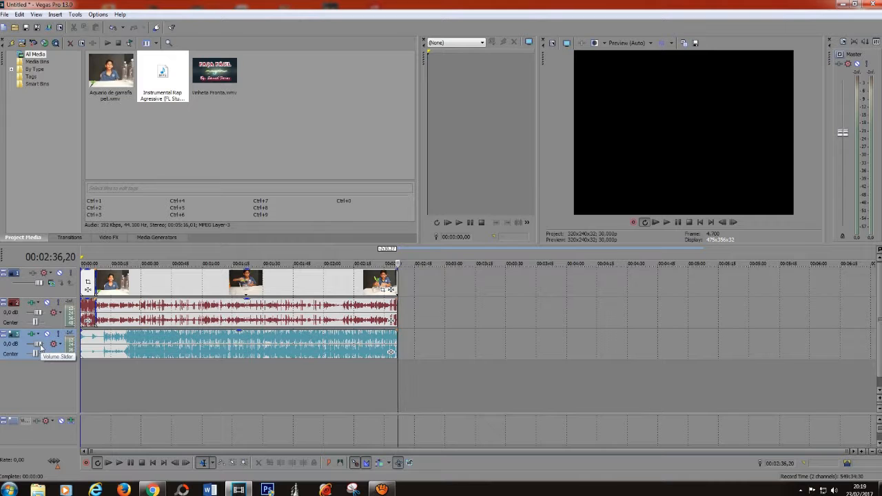
Lower the music track's volume to -4.9 dB and further to -20.9 dB, playing back the mix from about 00:00:42 to compare.
drag(40, 349, 39, 348)
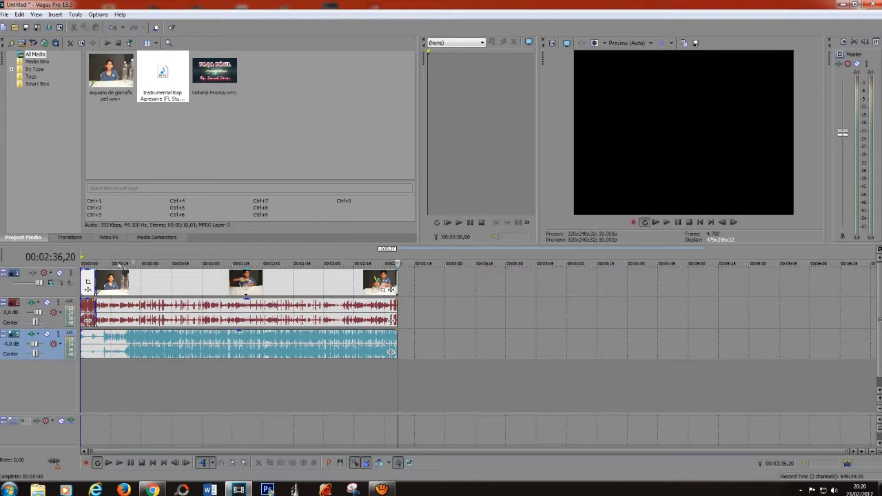
click(165, 257)
click(668, 222)
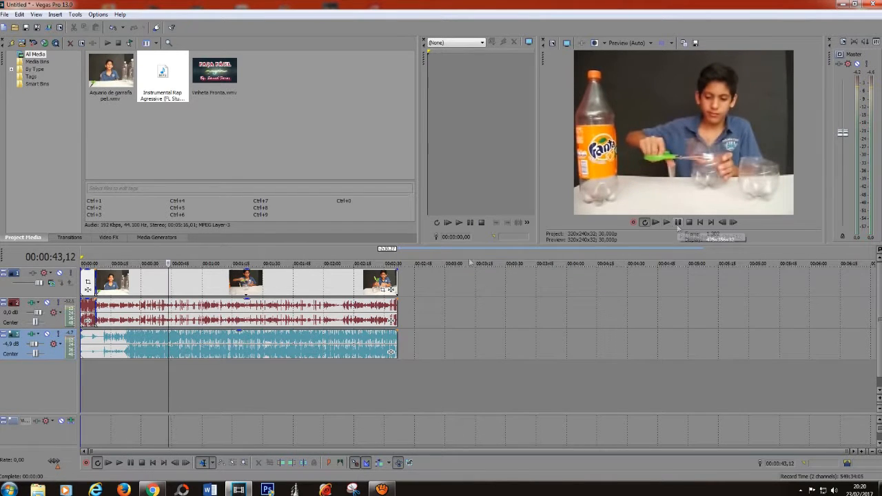
drag(38, 343, 30, 347)
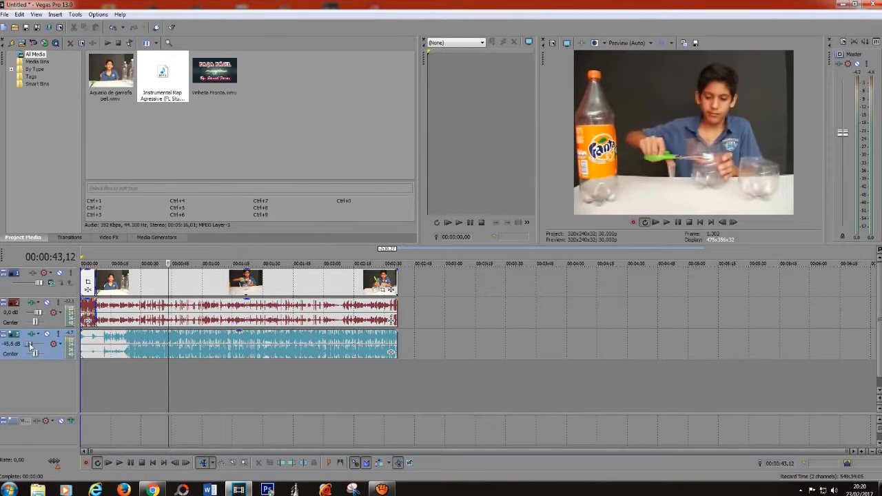
click(667, 223)
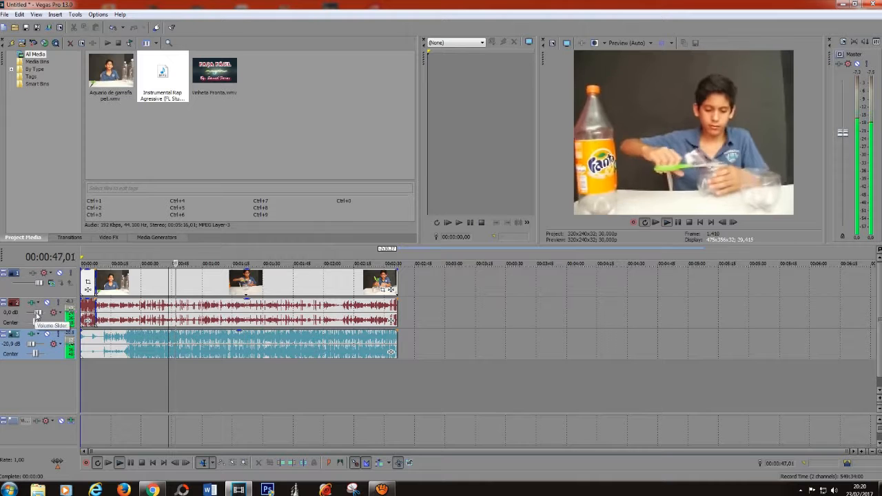
Raise the clip's audio track to 3.5 dB and set the music track to -11.7 dB while playing back the mix.
mouse_move(37, 312)
mouse_down()
mouse_move(60, 314)
mouse_move(43, 314)
mouse_up()
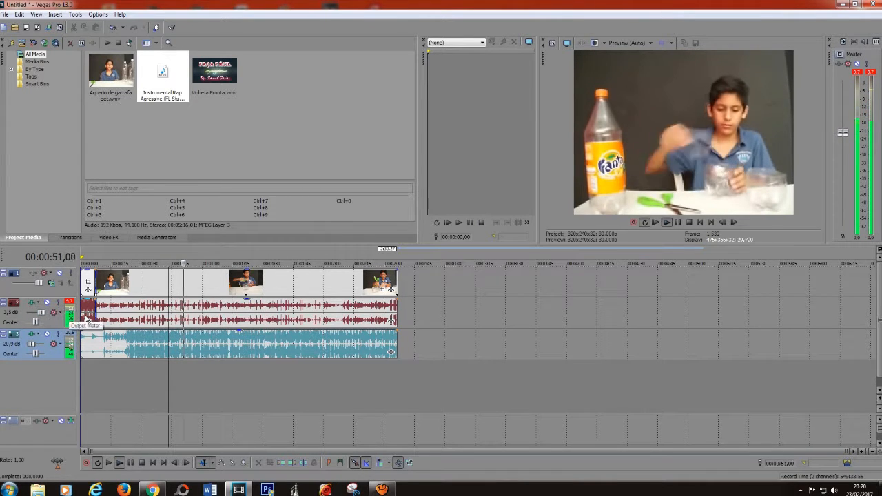
click(677, 224)
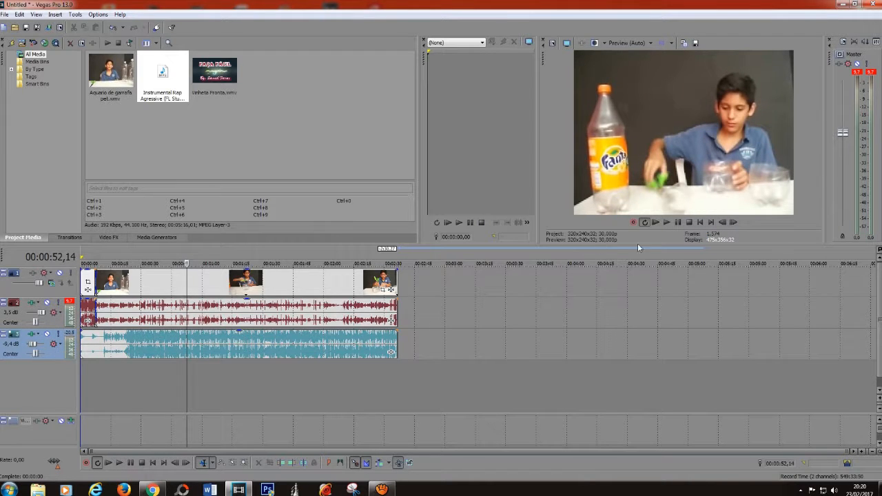
click(668, 223)
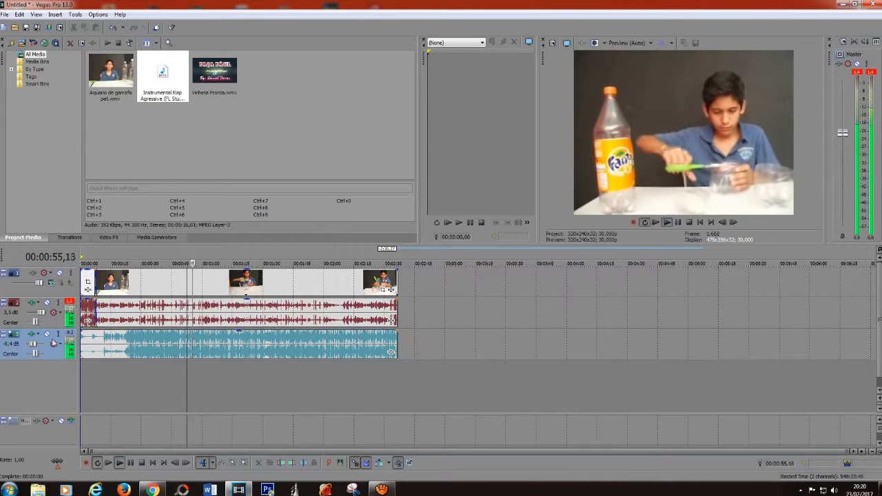
drag(33, 345, 32, 345)
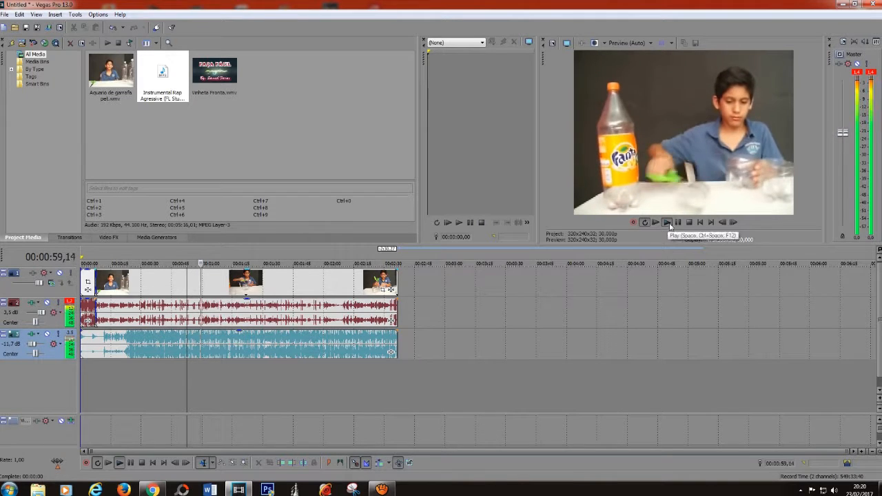
click(678, 222)
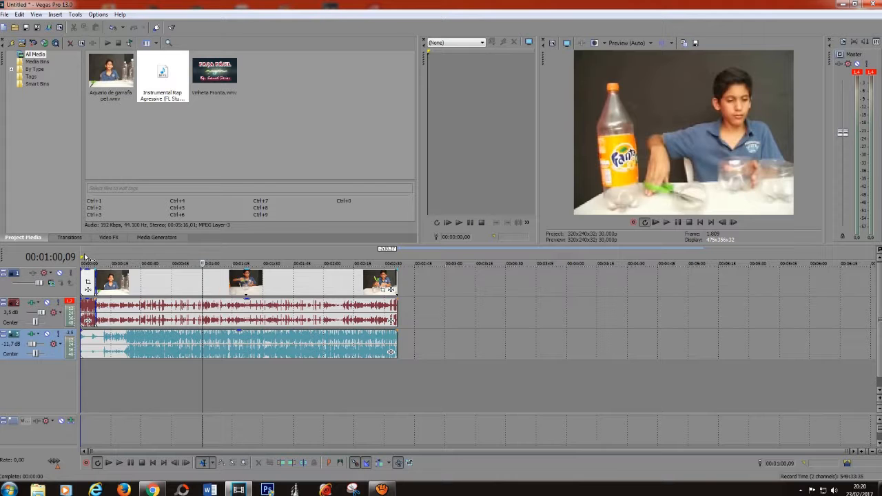
Set the loop region over the whole video, from the start to 00:02:36,18, and check the output location in the render settings.
drag(83, 259, 397, 257)
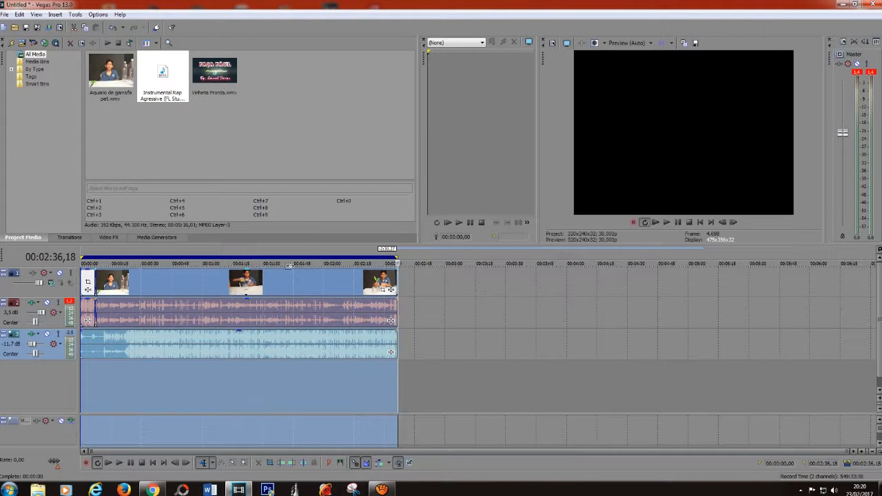
click(48, 29)
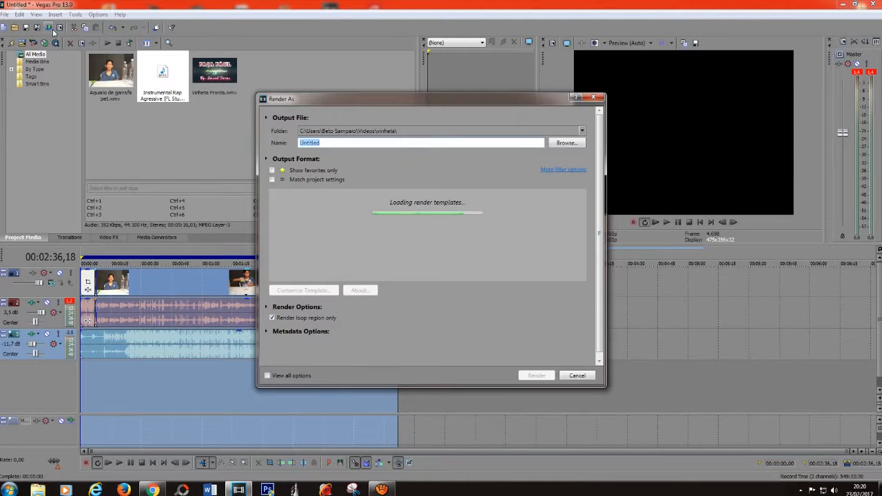
click(567, 143)
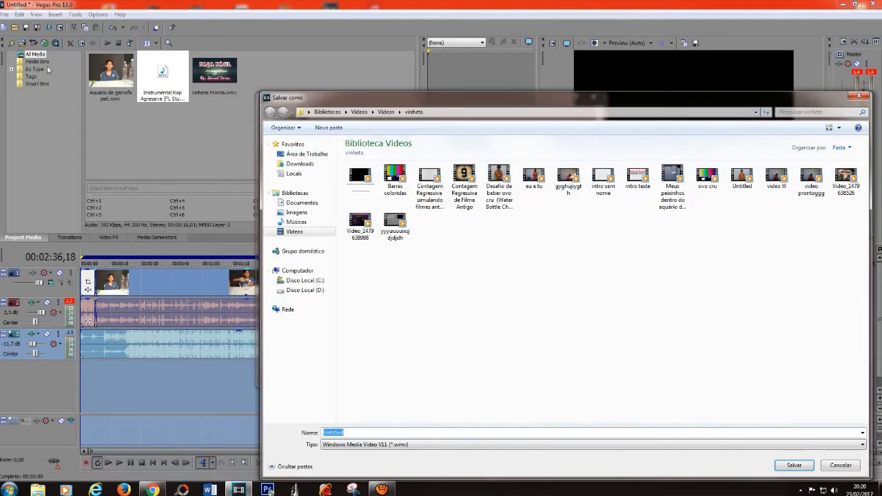
click(859, 98)
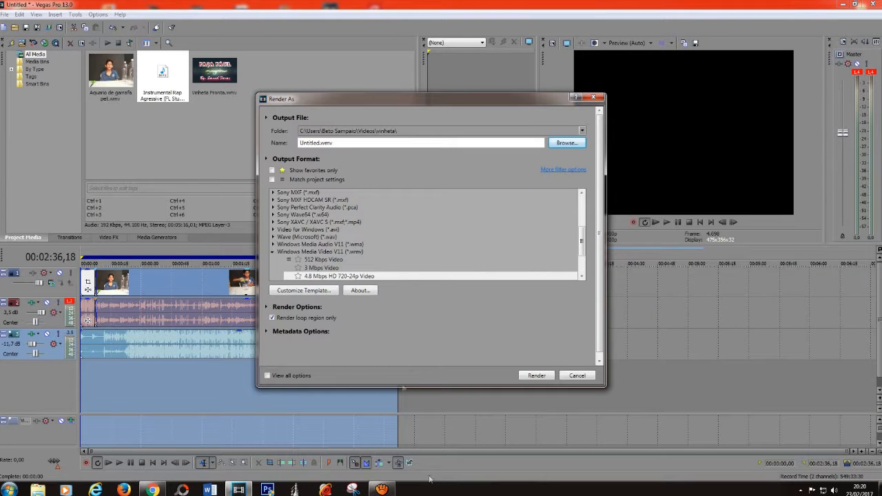
Start rendering Untitled.wmv with the 4.8 Mbps HD 720-24p Video template, overwriting the existing file, and cancel the render.
click(537, 376)
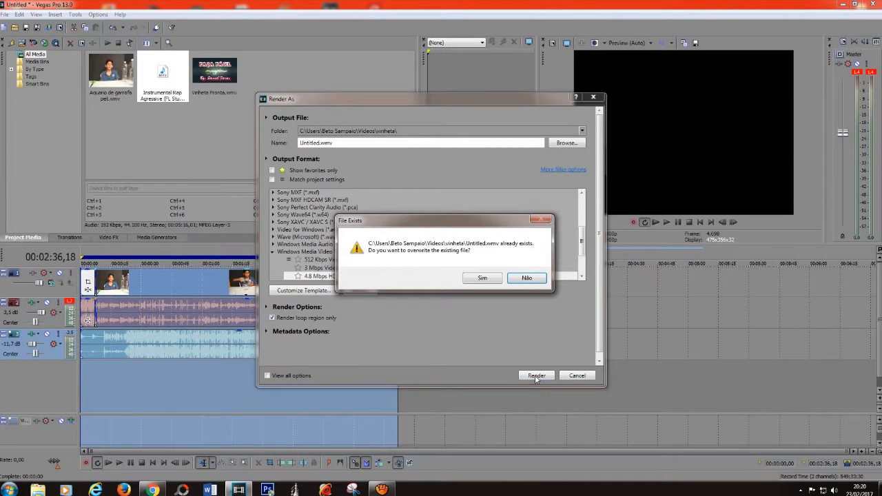
click(482, 279)
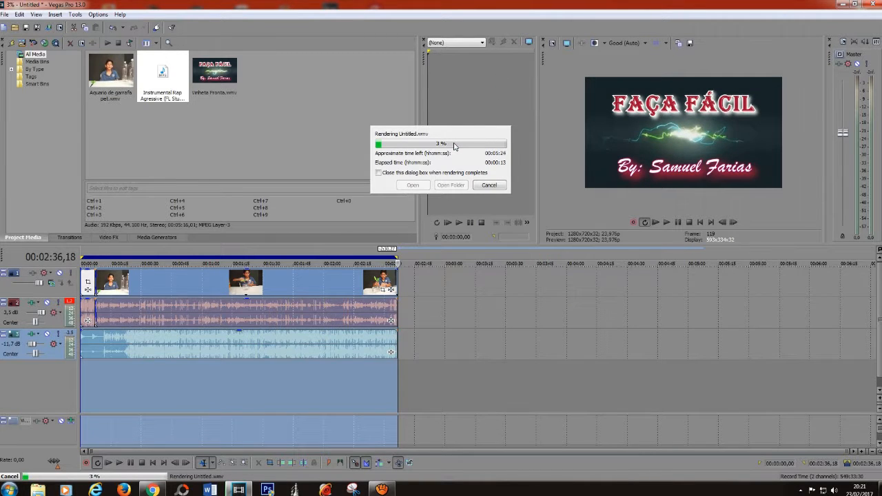
click(489, 186)
click(491, 186)
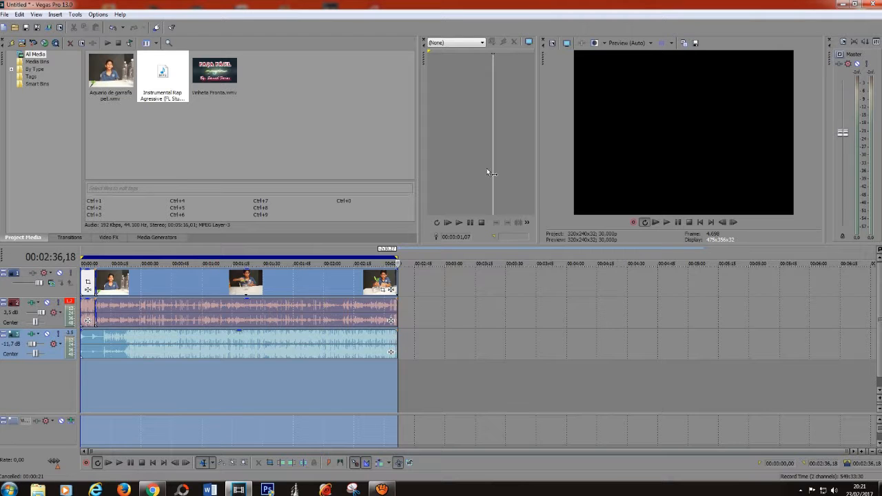
Try saving the project as Untitled under Bibliotecas and close the save dialog.
click(36, 28)
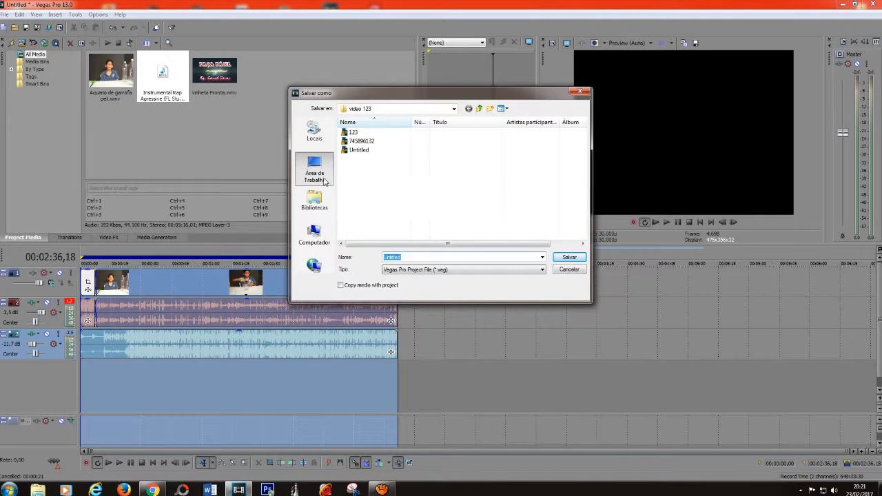
click(314, 168)
click(314, 200)
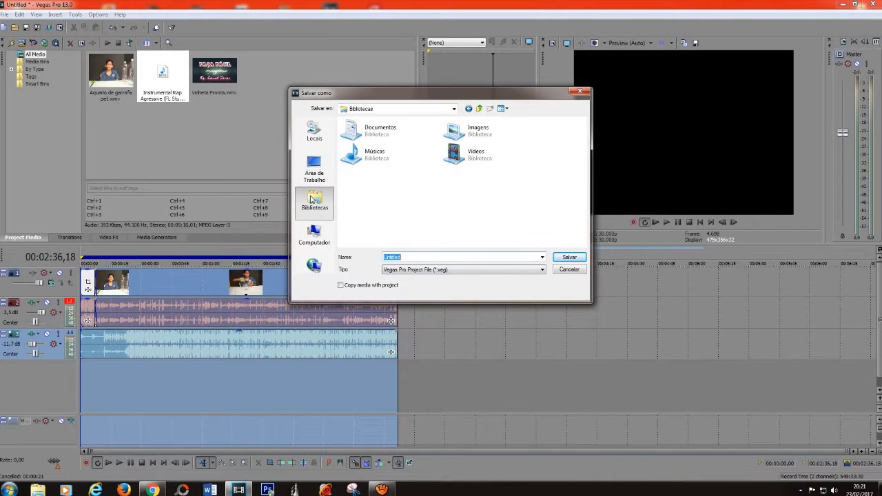
click(575, 258)
click(500, 242)
click(580, 93)
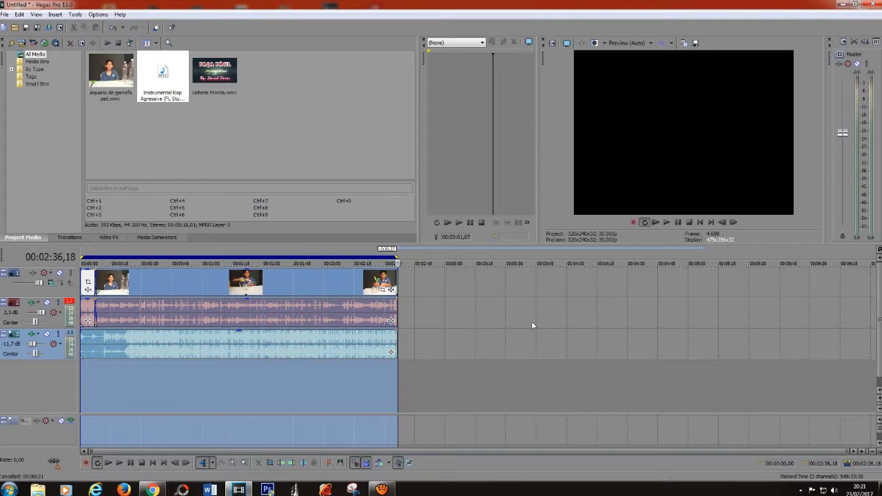
View the project properties and the render settings, closing each dialog.
click(59, 27)
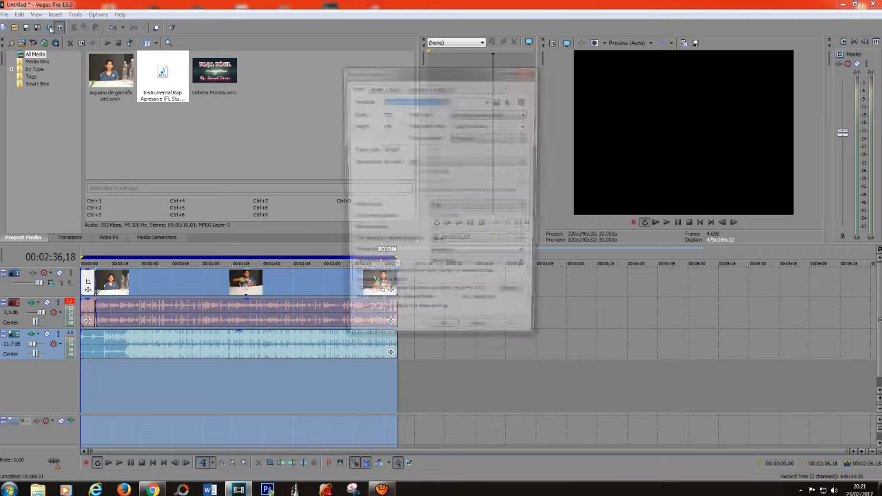
click(529, 70)
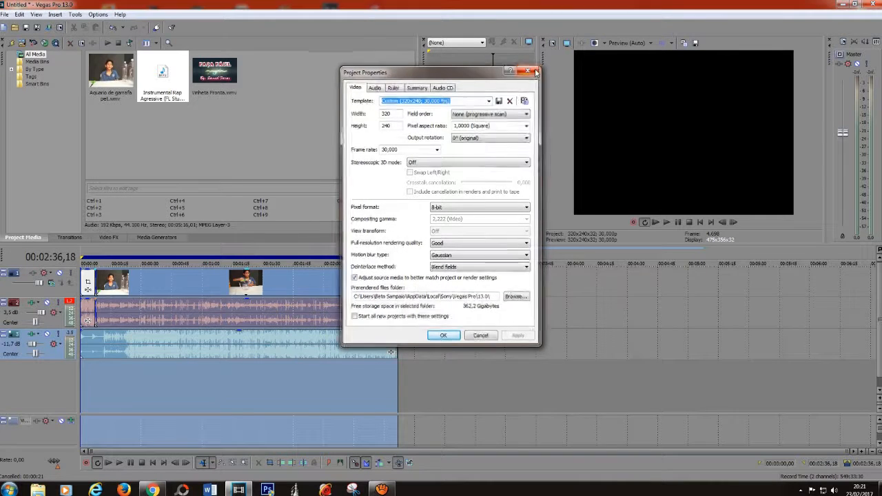
click(50, 27)
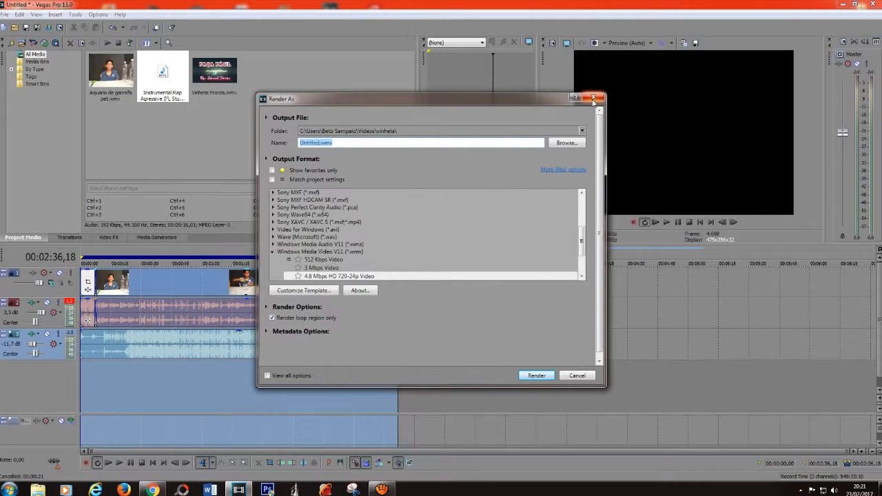
click(596, 98)
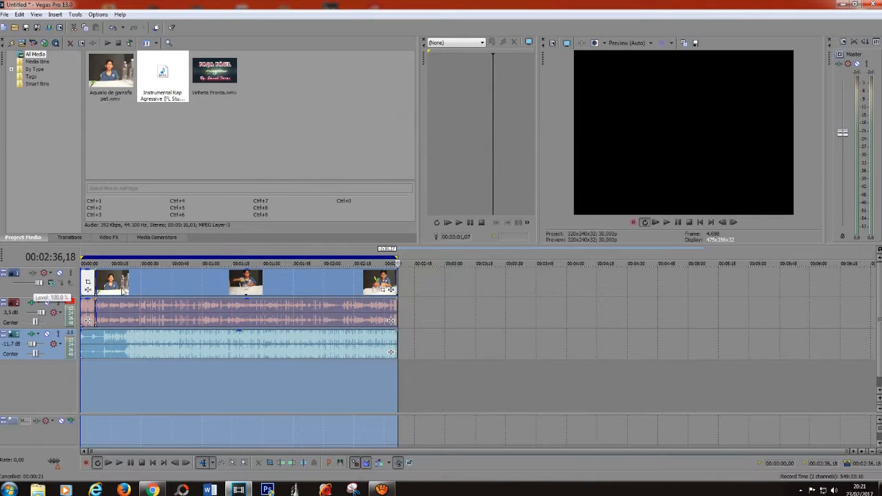